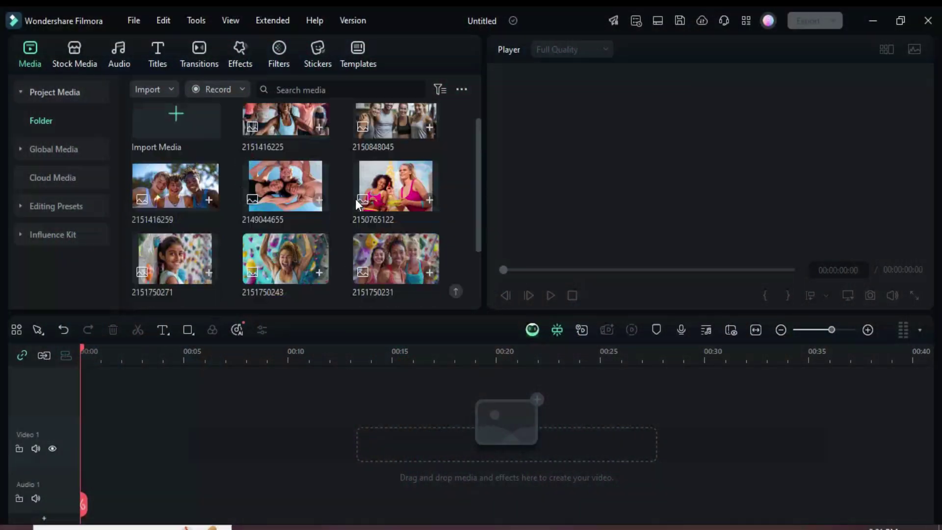
{"action": "left_click_drag", "start_coordinate": [461, 155], "coordinate": [111, 459]}
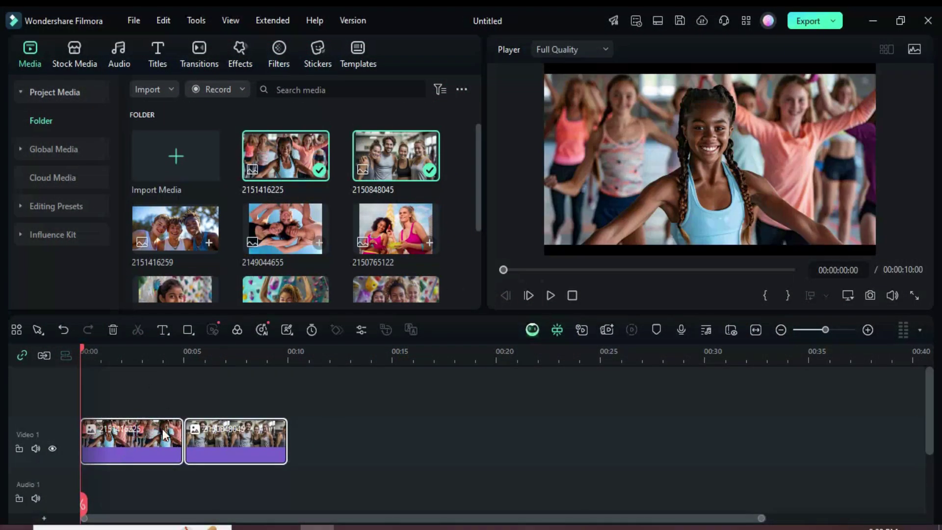
{"action": "right_click", "coordinate": [163, 429]}
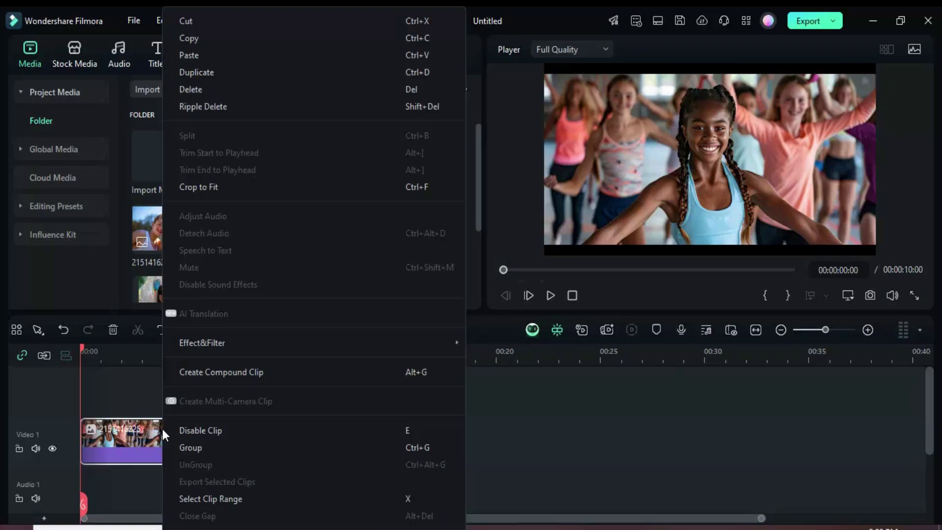
{"action": "left_click", "coordinate": [192, 186]}
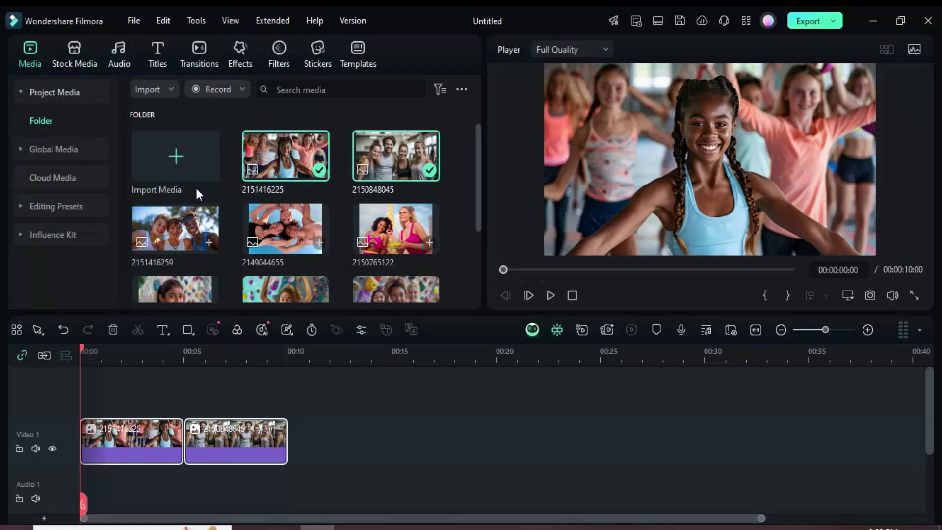
- Set both photos' duration to 00:00:02:15
{"action": "left_click", "coordinate": [310, 327]}
{"action": "left_click", "coordinate": [474, 216]}
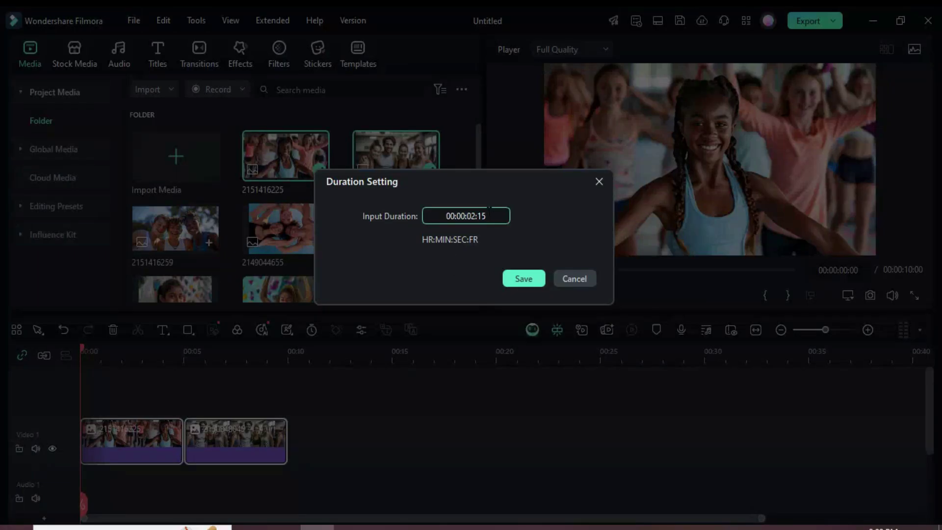
{"action": "type", "text": "00:00:02:15"}
{"action": "left_click", "coordinate": [522, 279]}
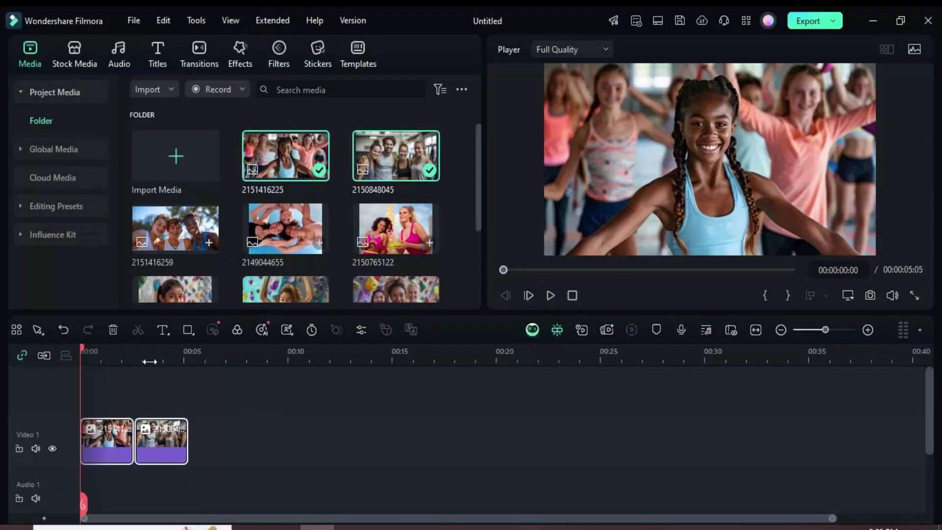
{"action": "scroll", "coordinate": [228, 362], "scroll_direction": "up", "scroll_amount": 3}
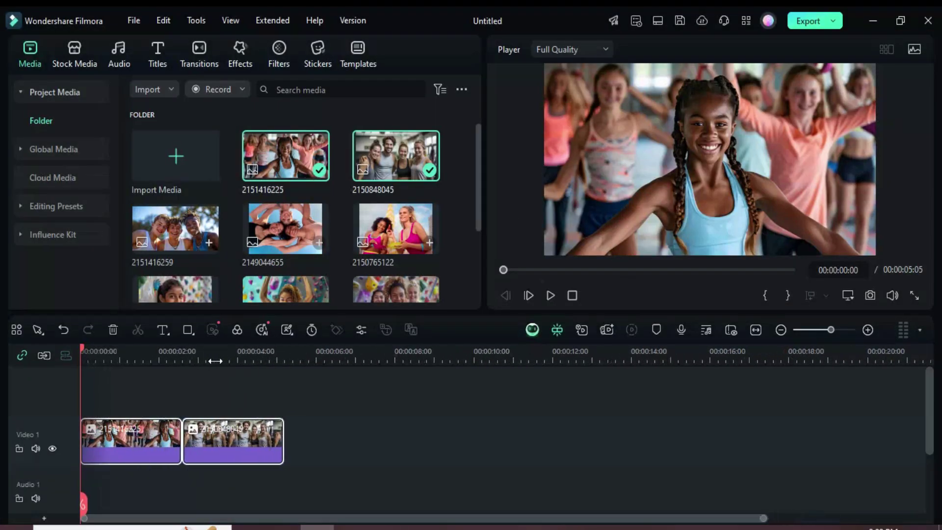
- Place the Parallel Photobook effect above both photos, trimmed to their 00:00:05:05 length
{"action": "left_click", "coordinate": [245, 63]}
{"action": "left_click", "coordinate": [402, 87]}
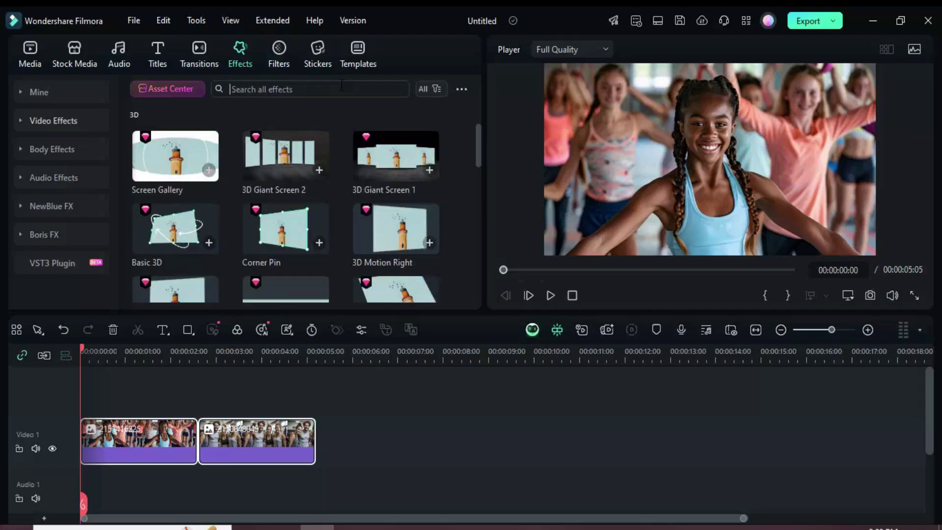
{"action": "type", "text": "parallel photob"}
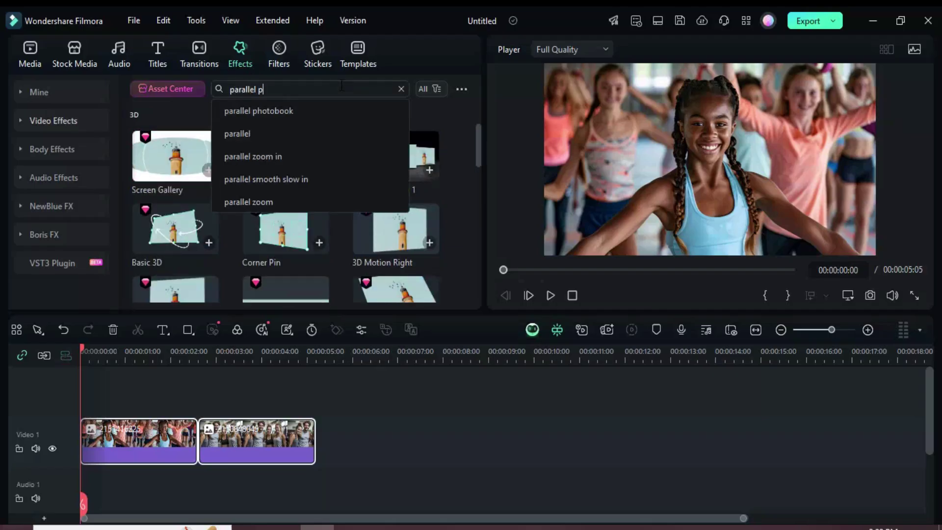
{"action": "left_click", "coordinate": [259, 111]}
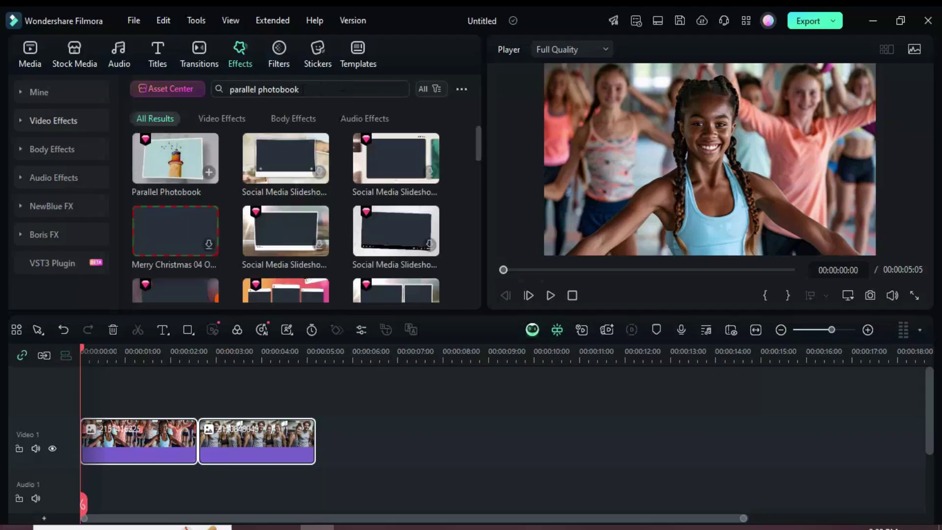
{"action": "left_click_drag", "start_coordinate": [159, 163], "coordinate": [131, 398]}
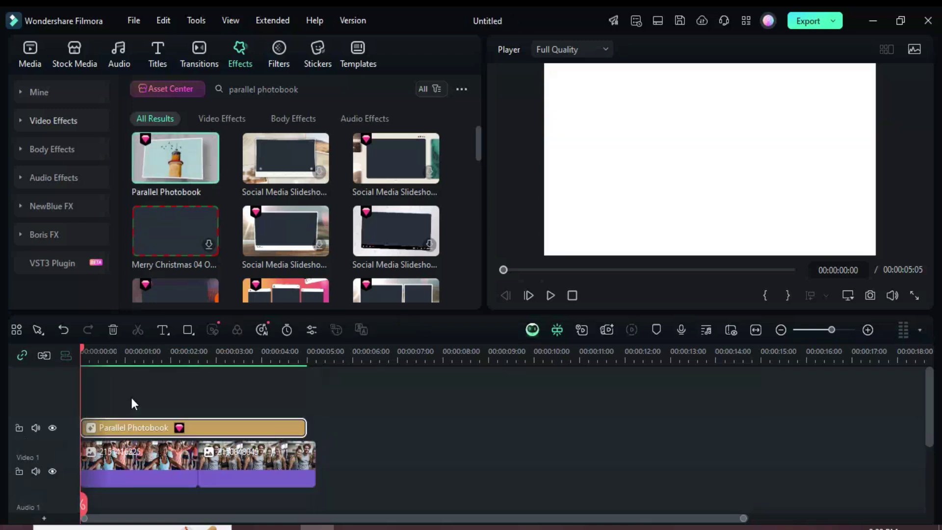
{"action": "left_click_drag", "start_coordinate": [305, 407], "coordinate": [314, 406]}
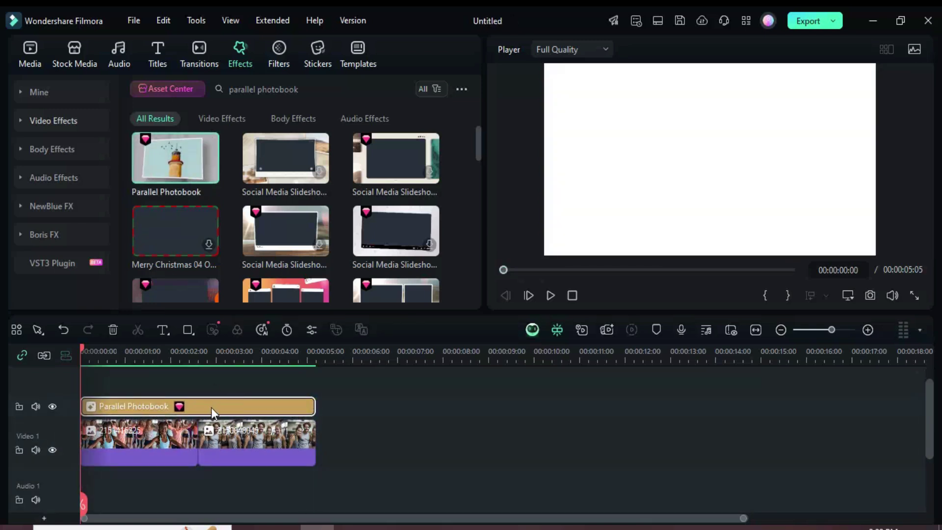
{"action": "left_click_drag", "start_coordinate": [238, 358], "coordinate": [193, 355]}
- Preview the photobook, then copy the effect with both photos and paste duplicates
{"action": "left_click", "coordinate": [30, 54]}
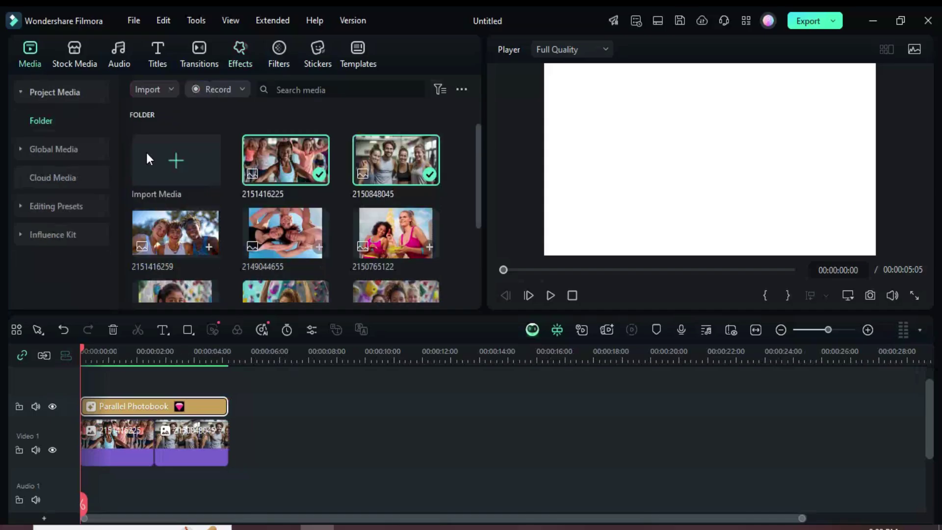
{"action": "left_click", "coordinate": [550, 295]}
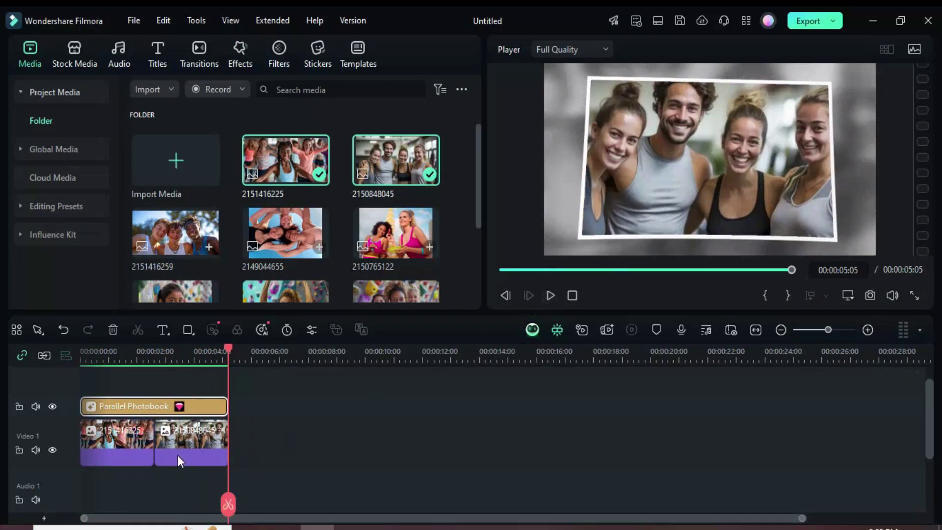
{"action": "left_click_drag", "start_coordinate": [282, 451], "coordinate": [133, 405]}
{"action": "right_click", "coordinate": [132, 406]}
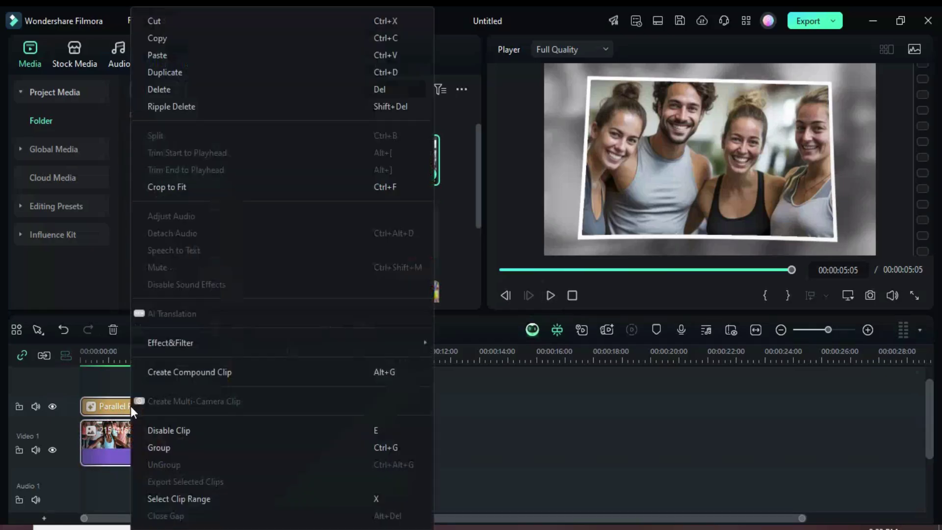
{"action": "left_click", "coordinate": [189, 38]}
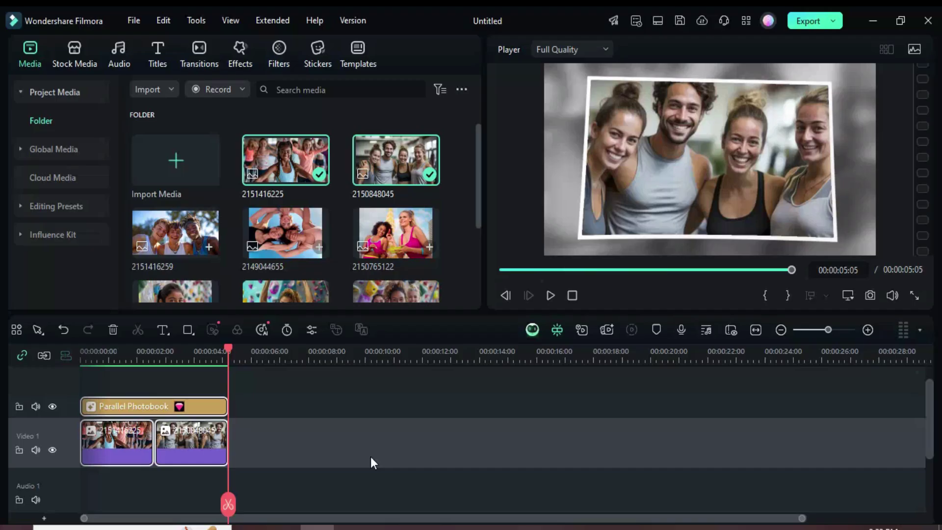
{"action": "key", "text": "ctrl+v"}
{"action": "key", "text": "ctrl+v"}
{"action": "key", "text": "ctrl+v"}
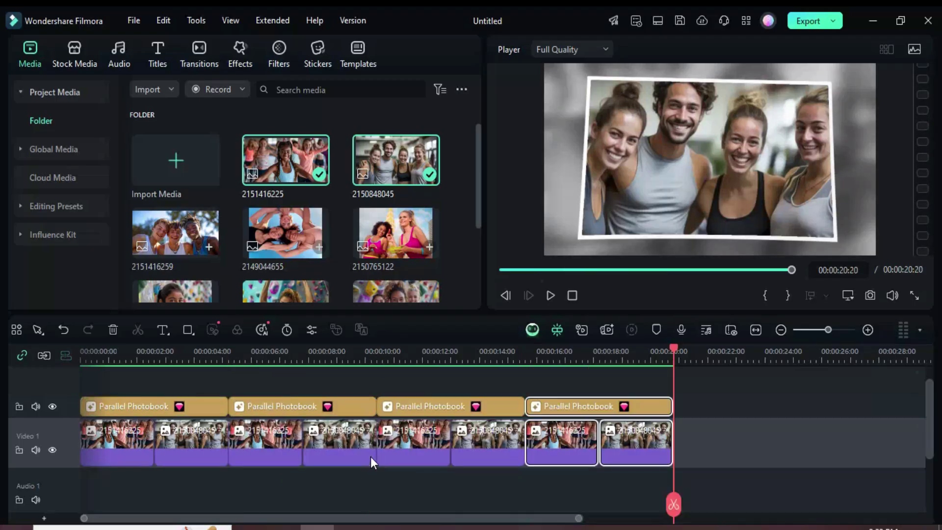
{"action": "key", "text": "ctrl+v"}
{"action": "key", "text": "ctrl+v"}
{"action": "key", "text": "ctrl+v"}
- Delete the surplus copies, leaving five photobook pairs totalling 00:00:26:00
{"action": "scroll", "coordinate": [655, 355], "scroll_direction": "down", "scroll_amount": 2}
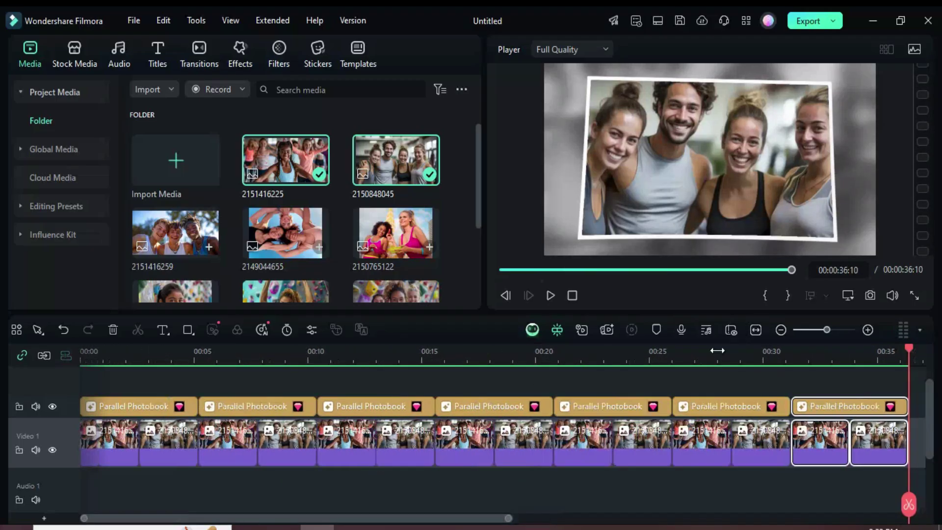
{"action": "scroll", "coordinate": [655, 354], "scroll_direction": "up", "scroll_amount": 1}
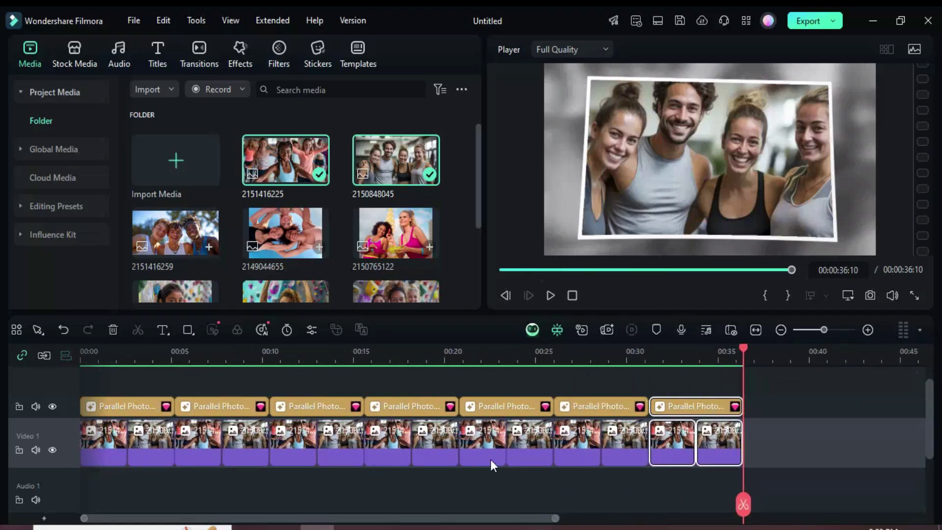
{"action": "left_click_drag", "start_coordinate": [704, 485], "coordinate": [564, 400]}
{"action": "left_click", "coordinate": [113, 330]}
{"action": "left_click", "coordinate": [501, 270]}
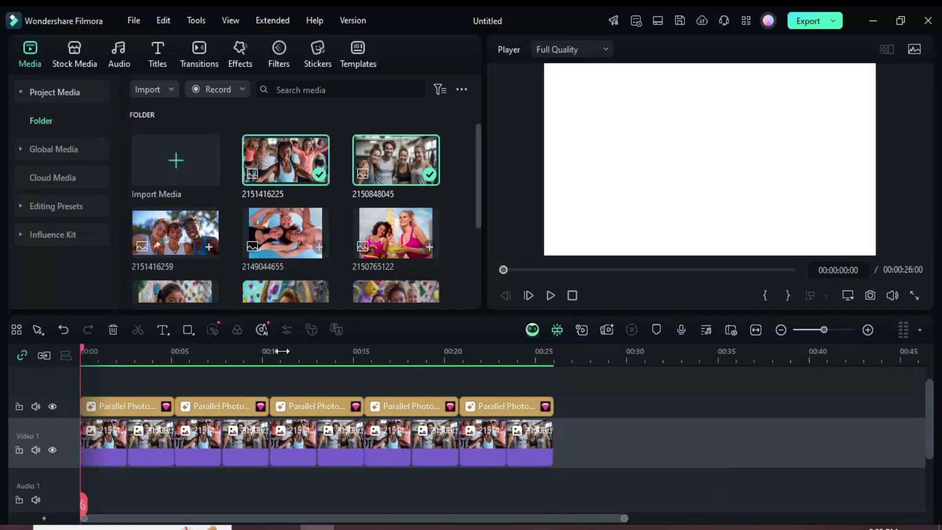
{"action": "scroll", "coordinate": [281, 351], "scroll_direction": "up", "scroll_amount": 1}
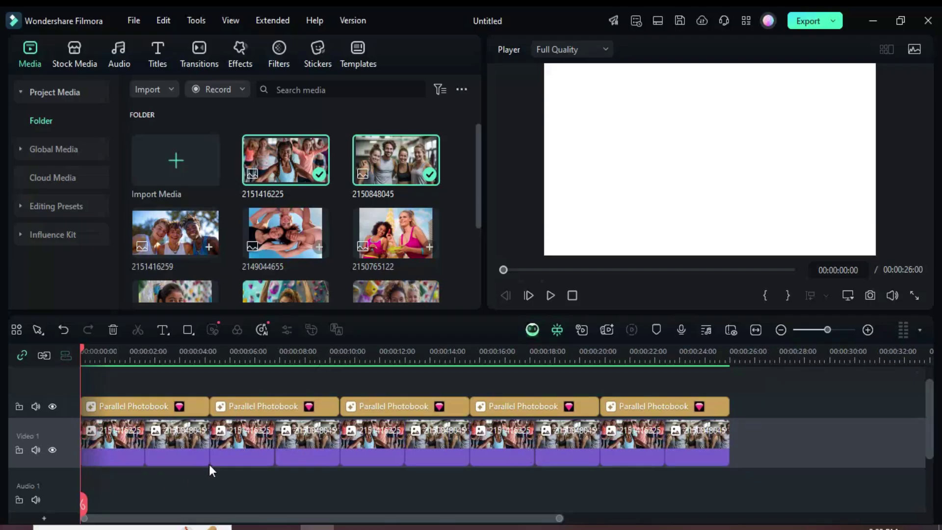
{"action": "left_click", "coordinate": [242, 445]}
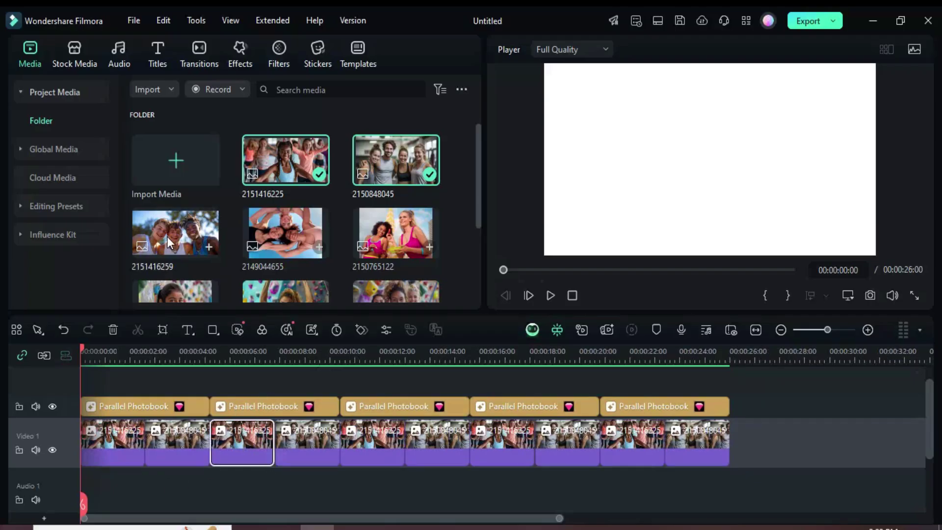
{"action": "left_click_drag", "start_coordinate": [167, 235], "coordinate": [243, 445]}
{"action": "left_click_drag", "start_coordinate": [240, 258], "coordinate": [307, 446]}
{"action": "left_click_drag", "start_coordinate": [396, 233], "coordinate": [378, 427]}
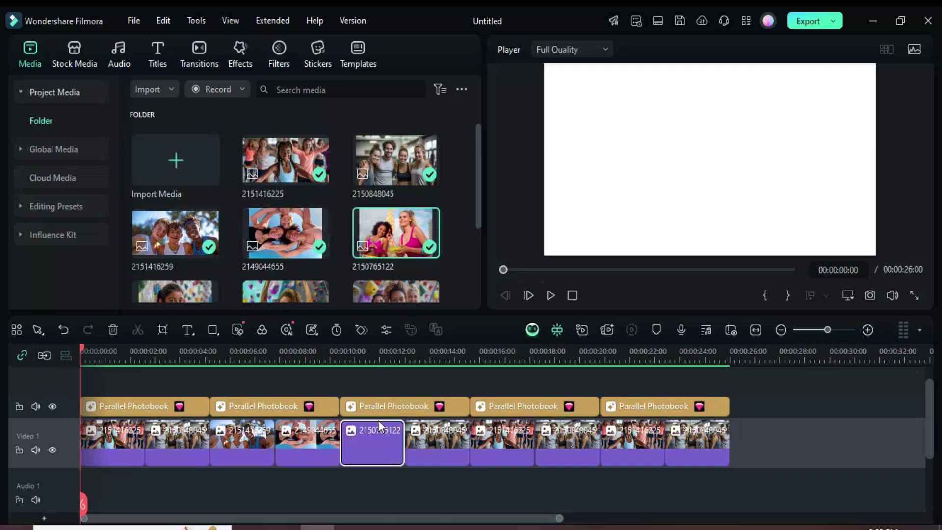
{"action": "scroll", "coordinate": [314, 242], "scroll_direction": "down", "scroll_amount": 3}
{"action": "left_click_drag", "start_coordinate": [175, 196], "coordinate": [415, 441]}
{"action": "left_click_drag", "start_coordinate": [285, 196], "coordinate": [500, 442]}
{"action": "left_click_drag", "start_coordinate": [396, 196], "coordinate": [568, 442]}
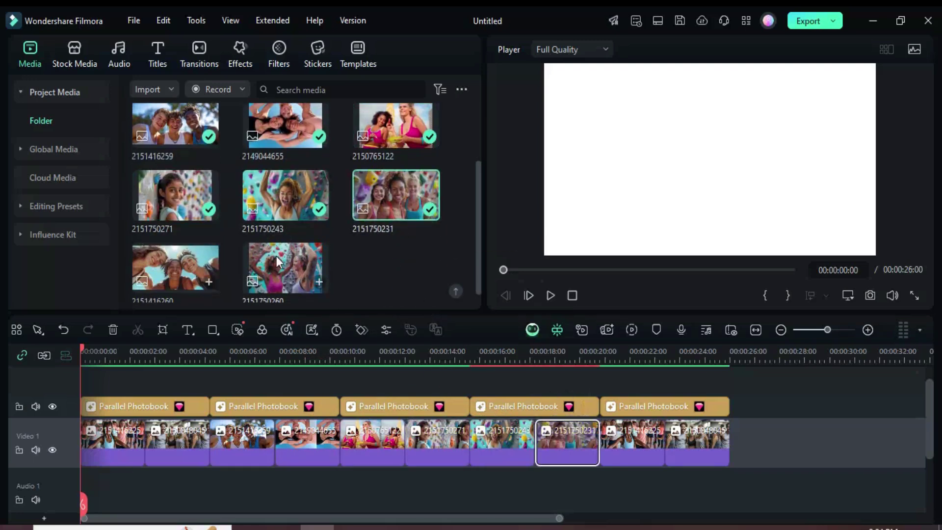
{"action": "left_click_drag", "start_coordinate": [175, 268], "coordinate": [633, 443]}
{"action": "left_click_drag", "start_coordinate": [285, 267], "coordinate": [697, 443]}
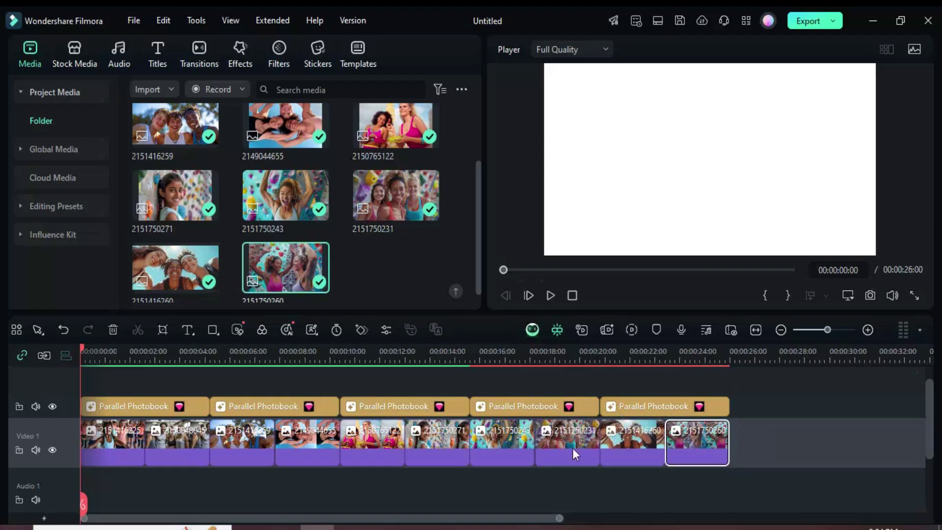
{"action": "left_click_drag", "start_coordinate": [177, 484], "coordinate": [103, 407]}
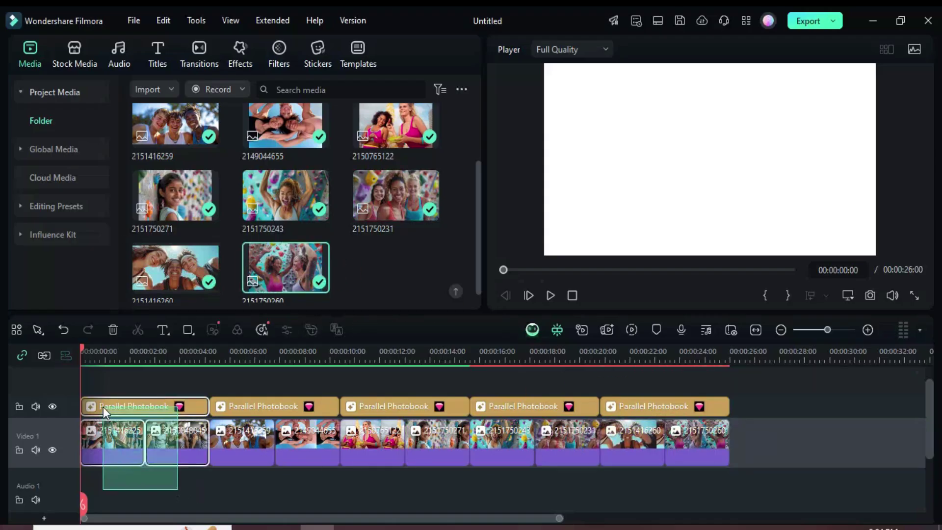
- Combine the first two photo pairs with their effects into Compound Clips 1 and 2
{"action": "right_click", "coordinate": [108, 407]}
{"action": "left_click", "coordinate": [161, 372]}
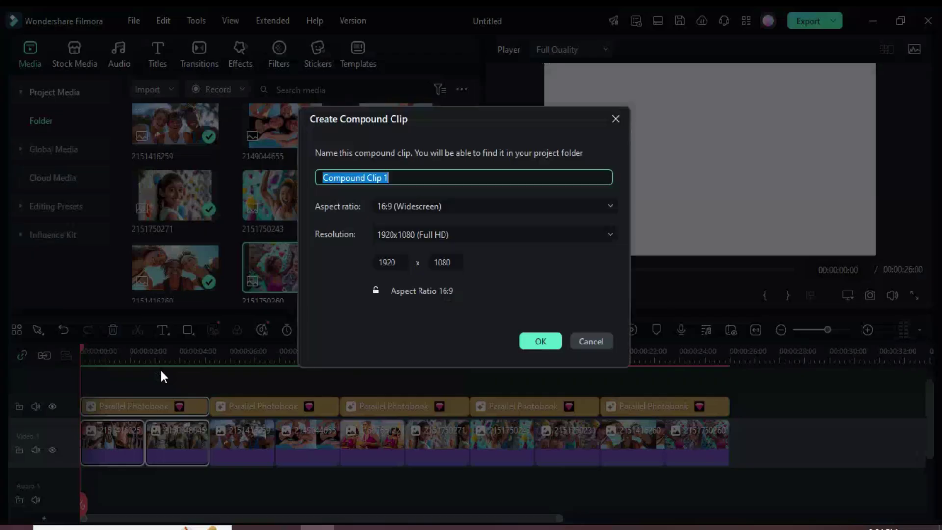
{"action": "left_click", "coordinate": [540, 340]}
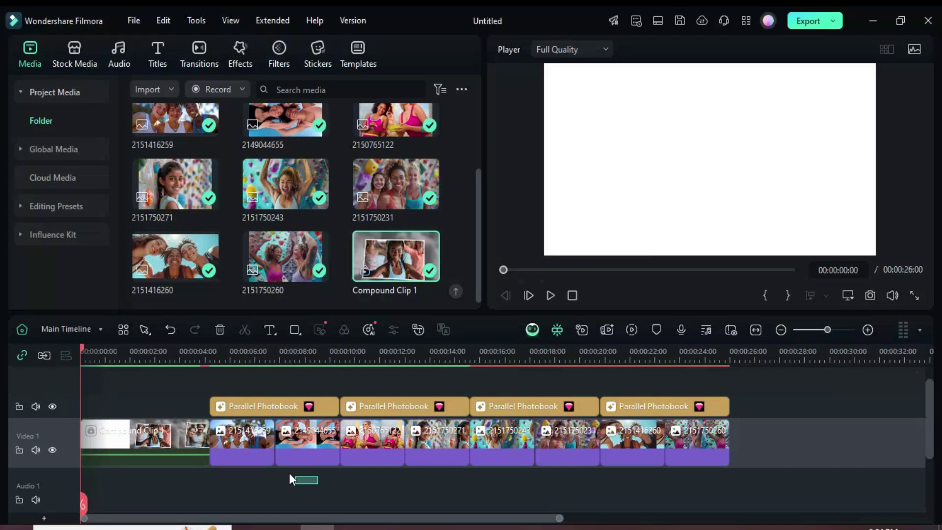
{"action": "left_click_drag", "start_coordinate": [290, 474], "coordinate": [256, 409]}
{"action": "right_click", "coordinate": [256, 408]}
{"action": "left_click", "coordinate": [308, 369]}
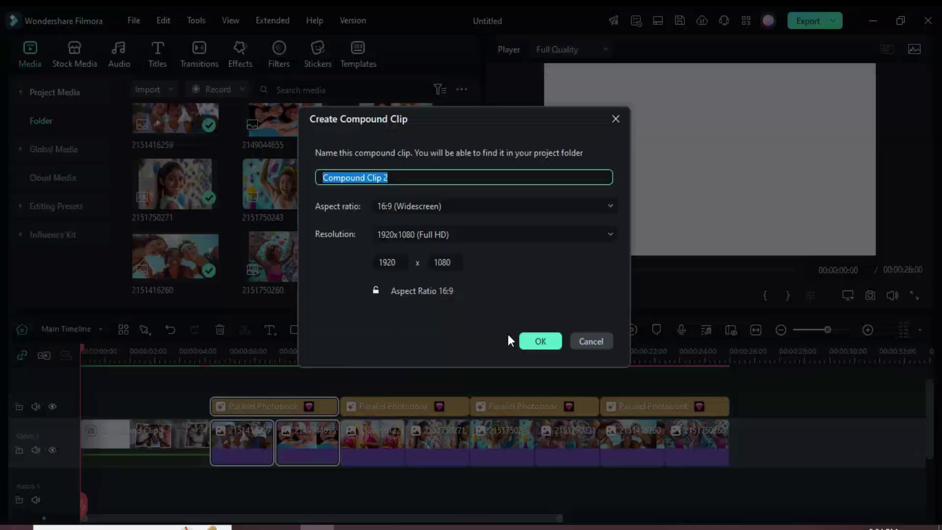
{"action": "left_click", "coordinate": [532, 340]}
- Turn the third and fourth photobook groups into Compound Clips 3 and 4
{"action": "left_click_drag", "start_coordinate": [434, 475], "coordinate": [376, 404]}
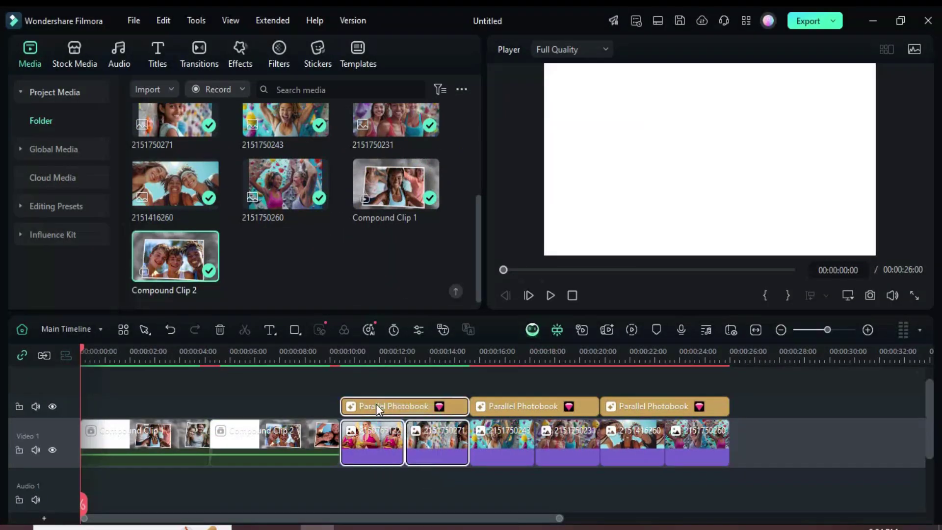
{"action": "right_click", "coordinate": [375, 404]}
{"action": "left_click", "coordinate": [414, 371]}
{"action": "left_click", "coordinate": [535, 340]}
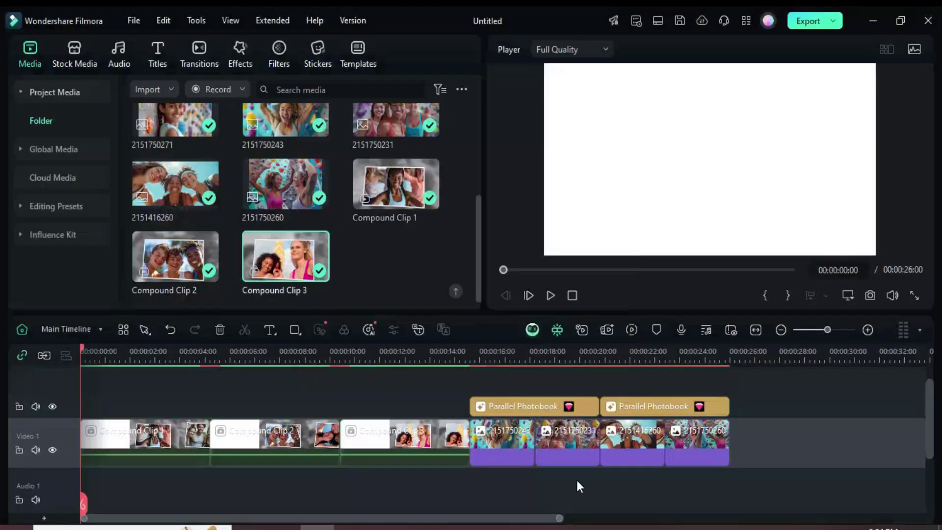
{"action": "left_click_drag", "start_coordinate": [576, 478], "coordinate": [507, 405]}
{"action": "right_click", "coordinate": [506, 406]}
{"action": "left_click", "coordinate": [534, 371]}
{"action": "left_click", "coordinate": [535, 341]}
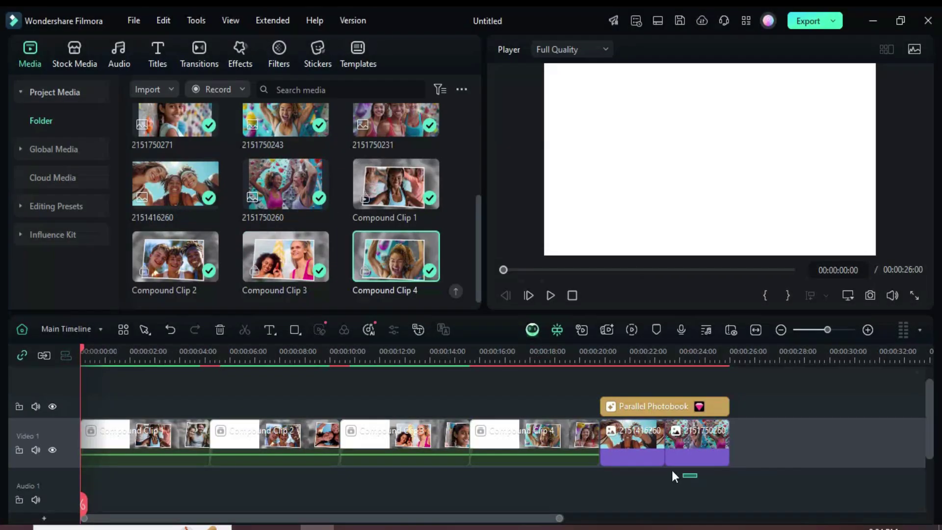
- Make the last group Compound Clip 5 and zoom the timeline to fit
{"action": "left_click_drag", "start_coordinate": [672, 470], "coordinate": [640, 405]}
{"action": "right_click", "coordinate": [641, 405]}
{"action": "left_click", "coordinate": [668, 370]}
{"action": "left_click", "coordinate": [542, 340]}
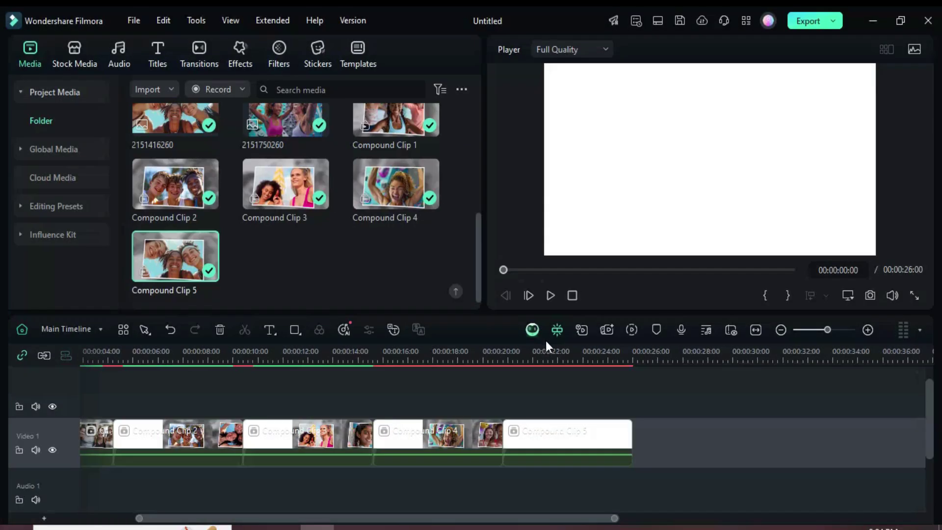
{"action": "left_click", "coordinate": [757, 330]}
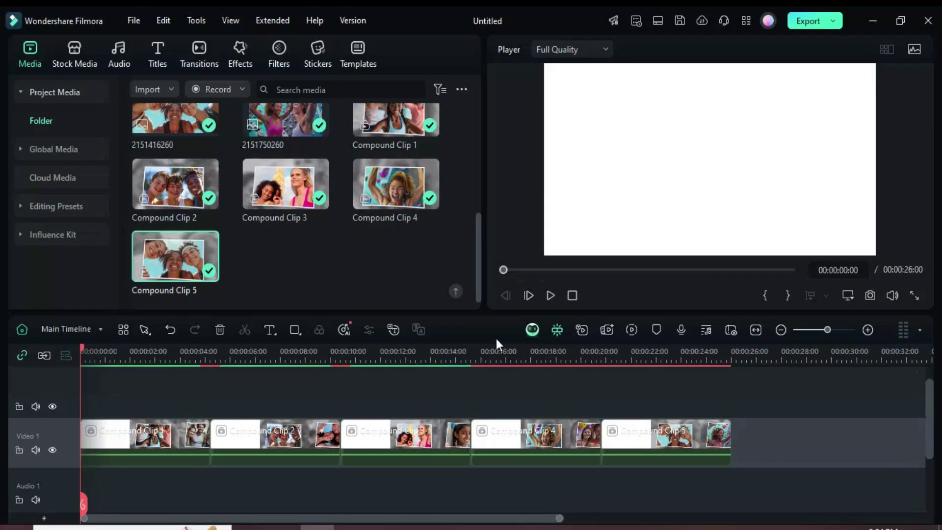
- Add a 00:00:00:20 Dissolve between Compound Clips 1 and 2 and apply it to all joins
{"action": "left_click", "coordinate": [201, 51]}
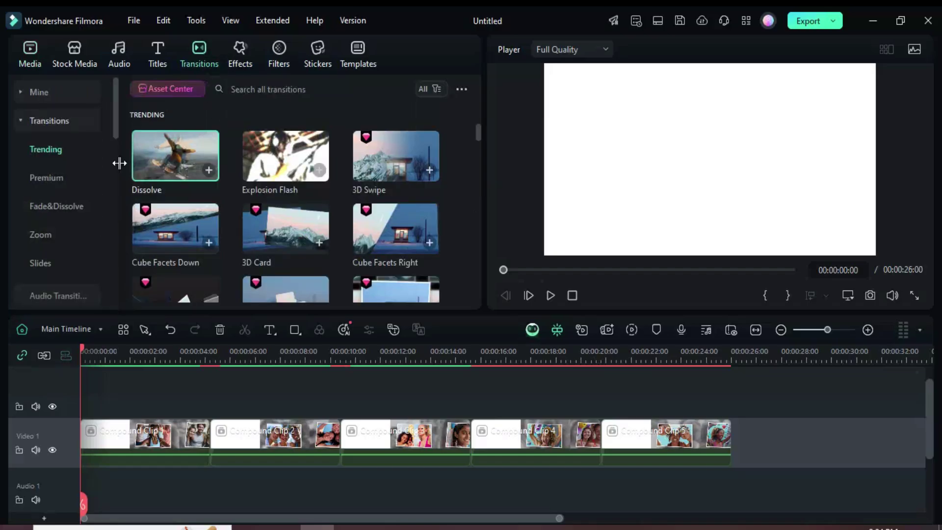
{"action": "left_click_drag", "start_coordinate": [196, 169], "coordinate": [601, 446]}
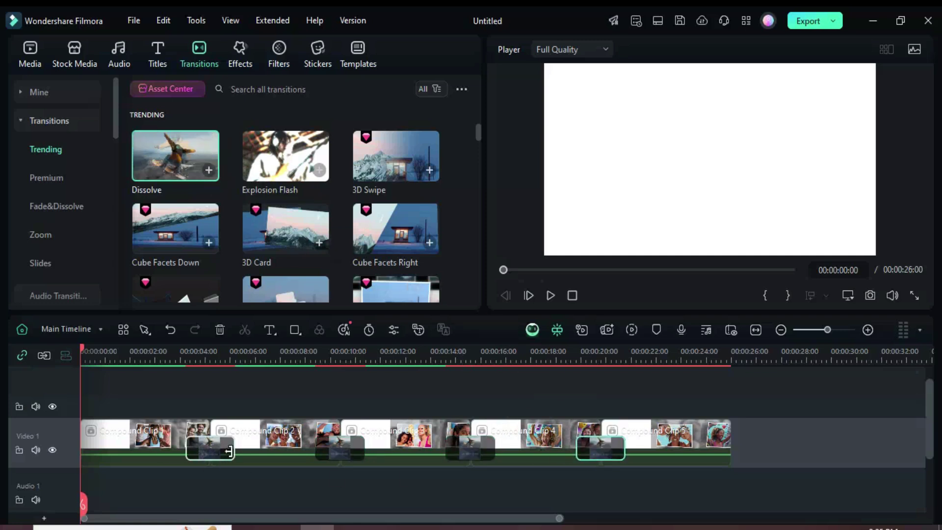
{"action": "left_click_drag", "start_coordinate": [229, 451], "coordinate": [221, 450]}
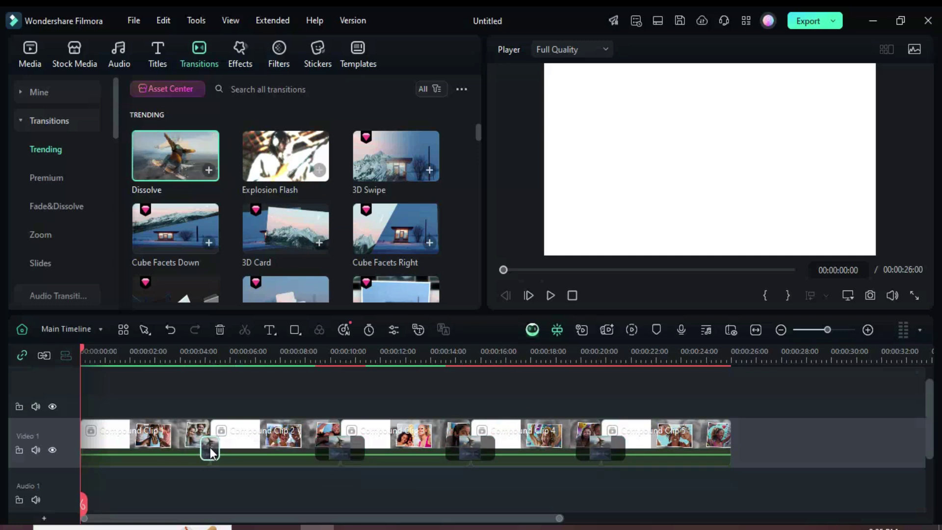
{"action": "double_click", "coordinate": [210, 448]}
{"action": "left_click", "coordinate": [384, 291]}
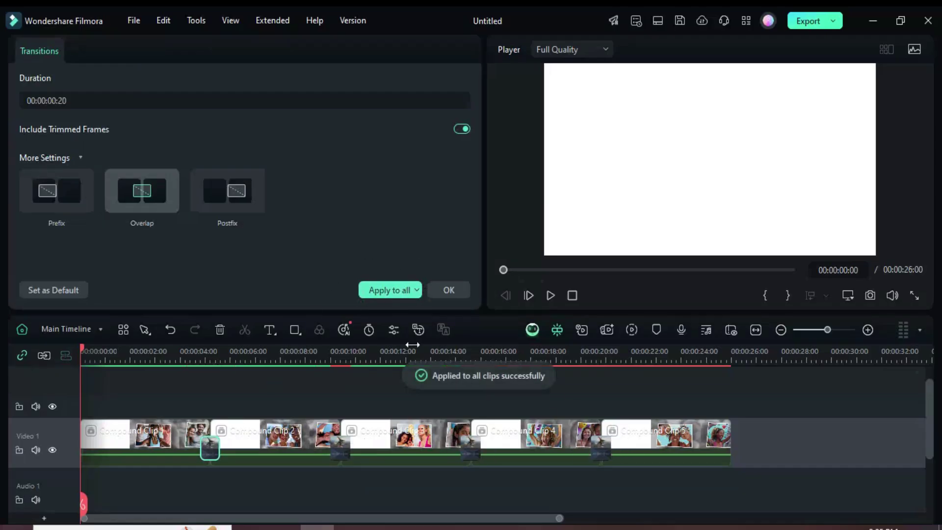
{"action": "left_click", "coordinate": [455, 290]}
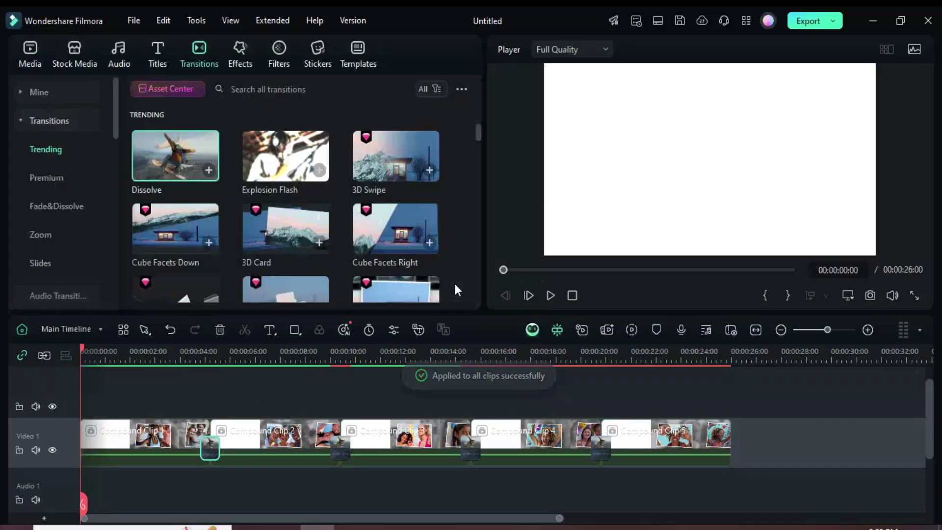
- Render a preview and play the slideshow through to 00:00:26:00
{"action": "left_click", "coordinate": [41, 68]}
{"action": "left_click", "coordinate": [632, 329]}
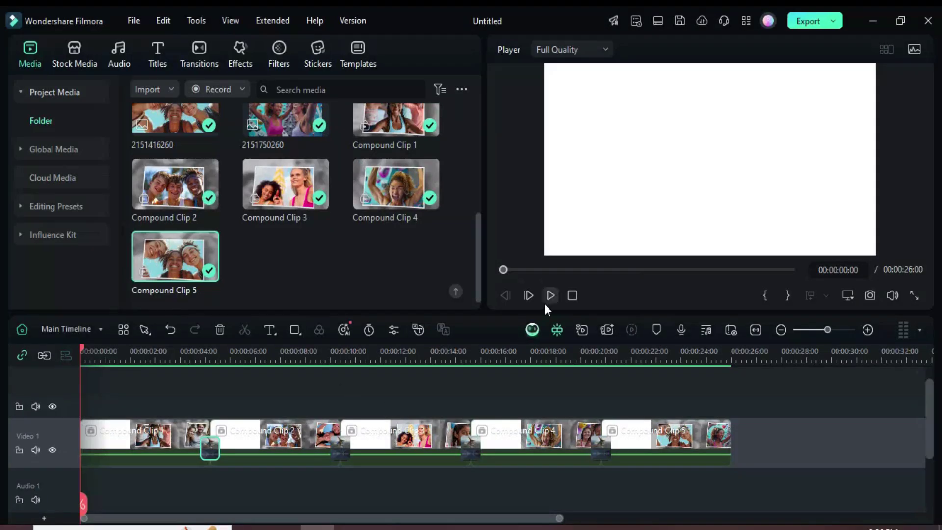
{"action": "left_click", "coordinate": [550, 296]}
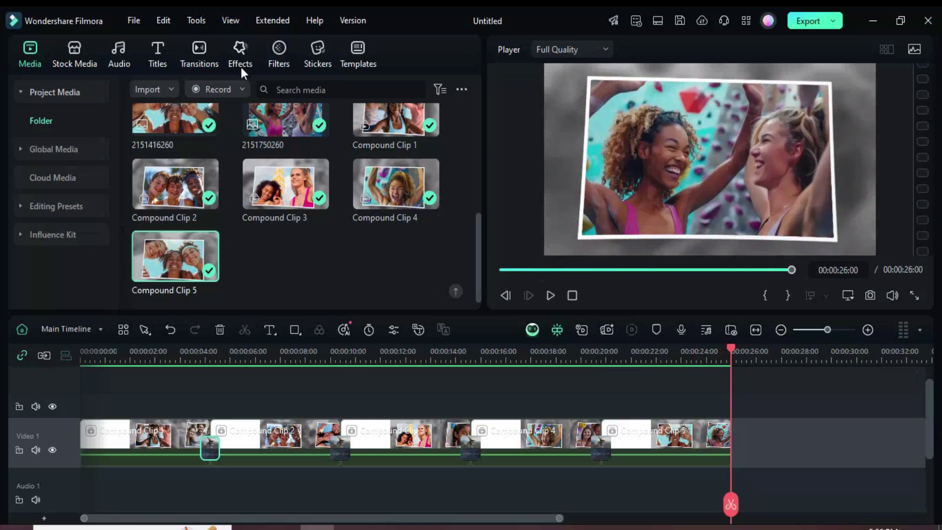
- Place Flicker Jitter 03 above the compound clips and stretch it to the 26-second end
{"action": "left_click", "coordinate": [240, 50]}
{"action": "left_click", "coordinate": [402, 88]}
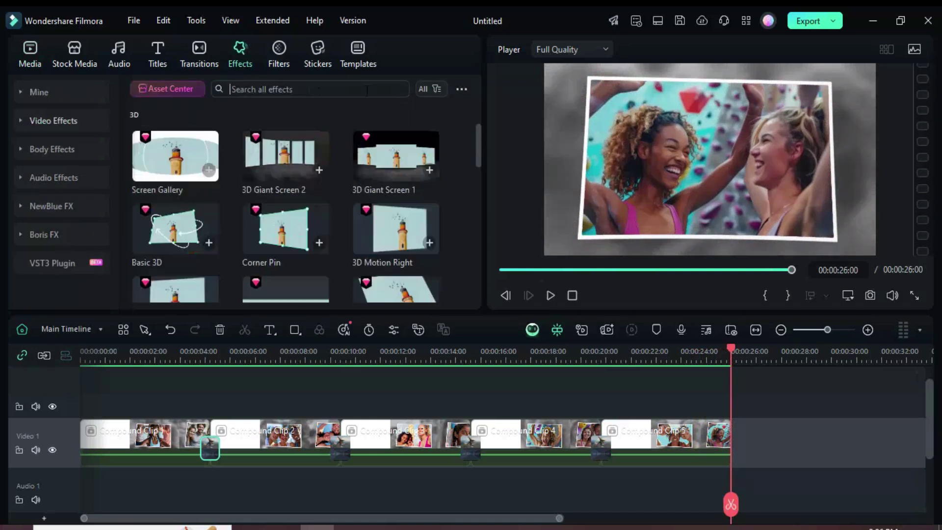
{"action": "type", "text": "flicker"}
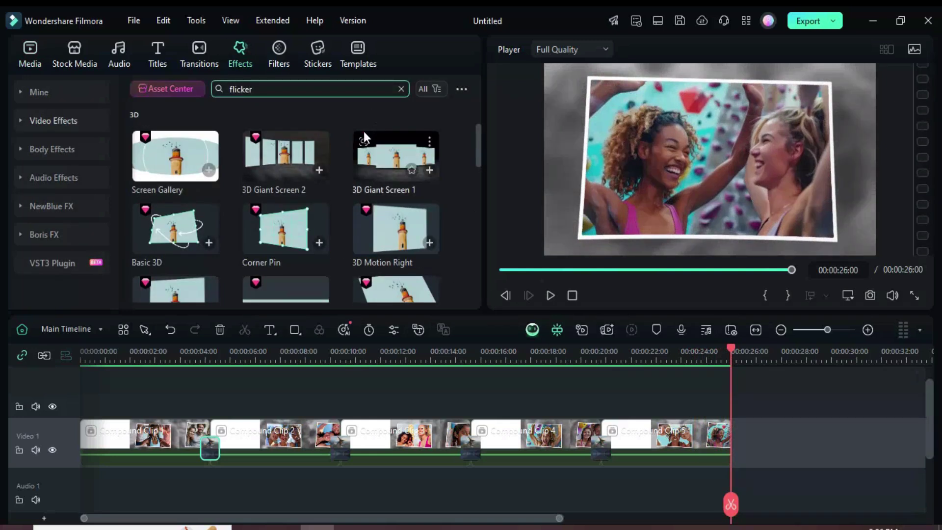
{"action": "type", "text": " ju"}
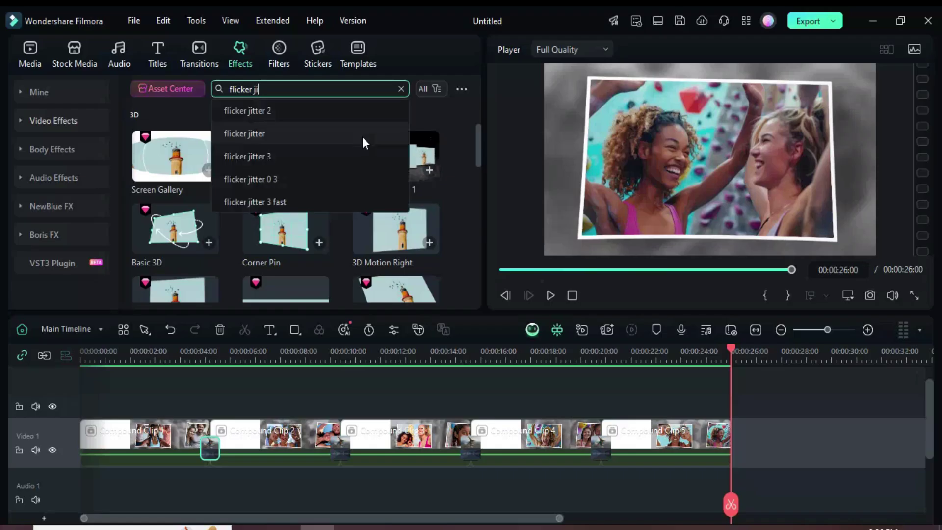
{"action": "left_click", "coordinate": [358, 153]}
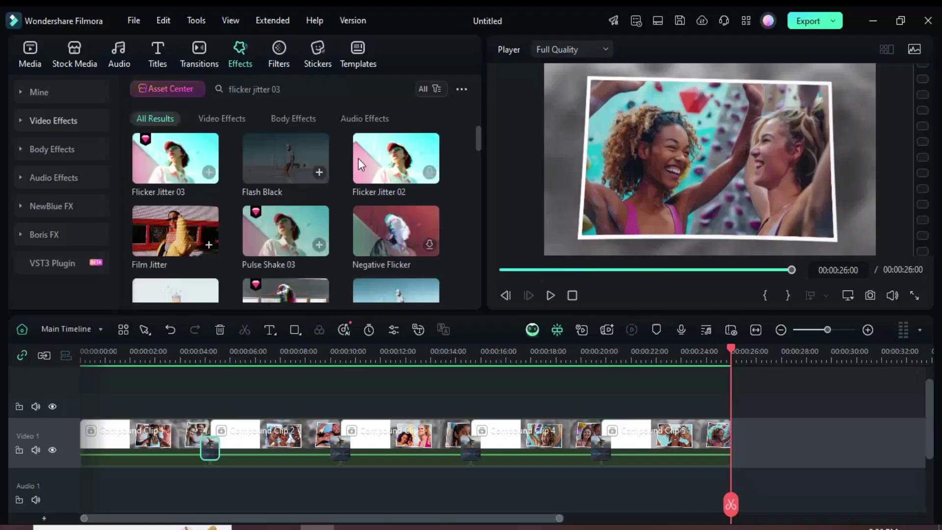
{"action": "left_click_drag", "start_coordinate": [166, 172], "coordinate": [123, 412]}
{"action": "left_click_drag", "start_coordinate": [198, 415], "coordinate": [729, 410]}
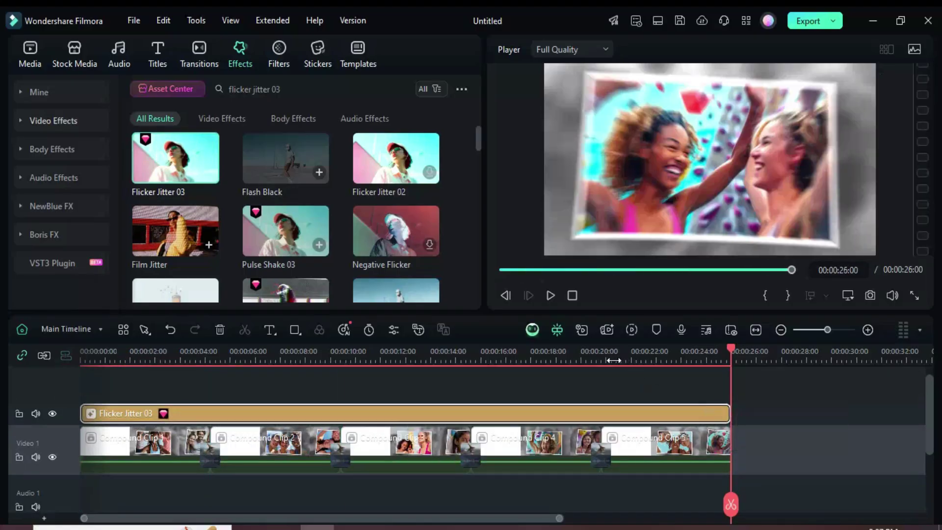
- Set Flicker Jitter 03's Speed, Strength and Glow each to 20
{"action": "scroll", "coordinate": [569, 361], "scroll_direction": "down", "scroll_amount": 1}
{"action": "double_click", "coordinate": [242, 412]}
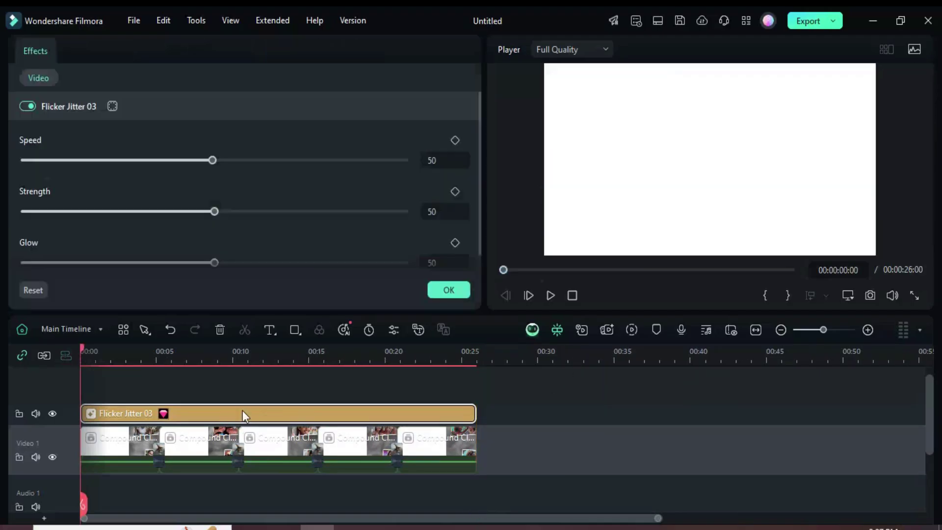
{"action": "left_click", "coordinate": [442, 167]}
{"action": "type", "text": "20"}
{"action": "key", "text": "Return"}
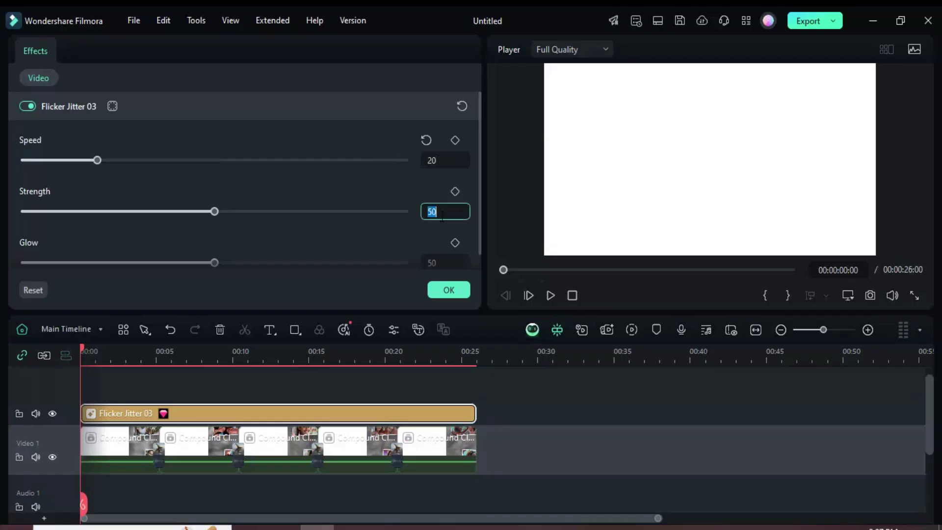
{"action": "type", "text": "20"}
{"action": "key", "text": "Return"}
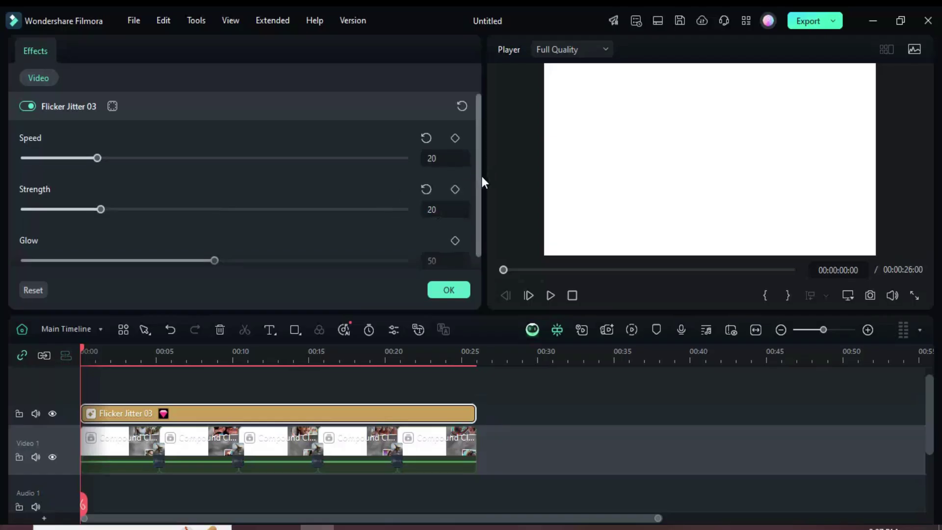
{"action": "scroll", "coordinate": [481, 175], "scroll_direction": "down", "scroll_amount": 1}
{"action": "left_click", "coordinate": [434, 248]}
{"action": "type", "text": "2"}
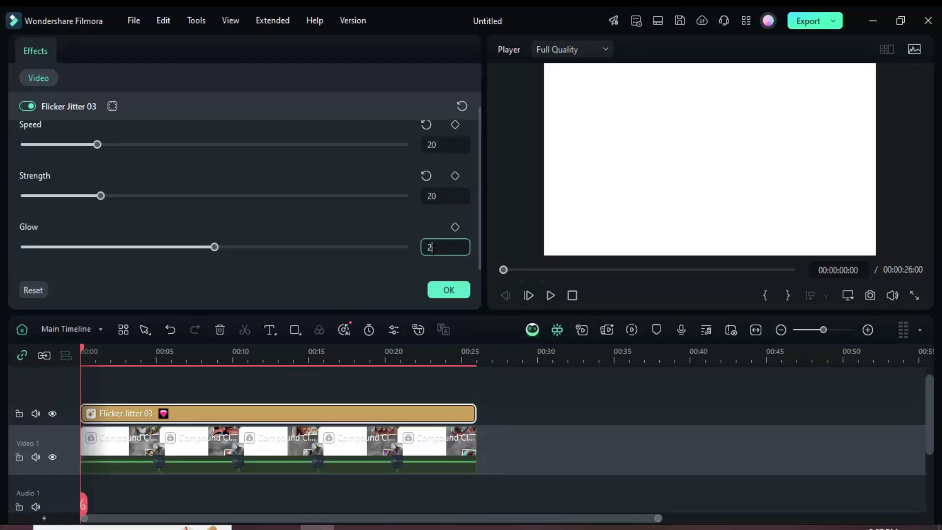
{"action": "type", "text": "0"}
{"action": "key", "text": "Return"}
{"action": "left_click", "coordinate": [438, 288]}
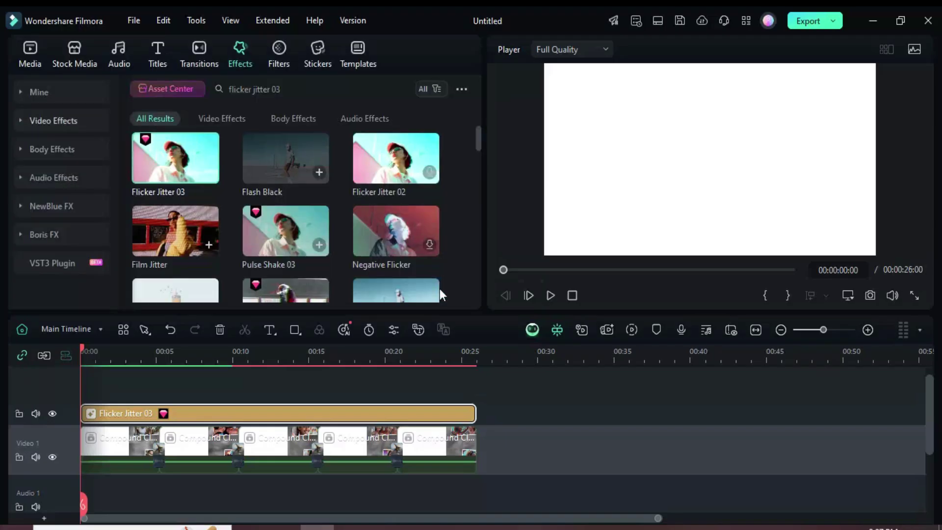
- Render a preview and play the finished video from the start
{"action": "left_click", "coordinate": [24, 57]}
{"action": "left_click", "coordinate": [633, 329]}
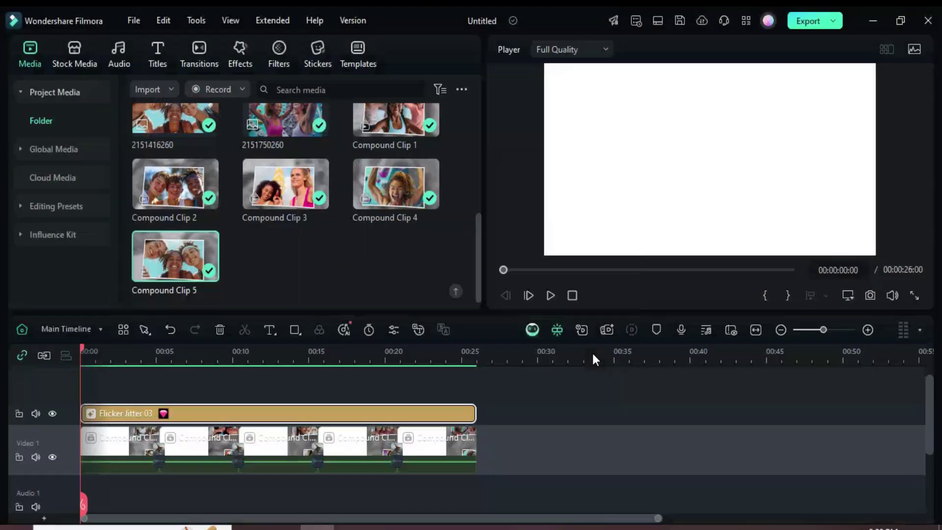
{"action": "left_click", "coordinate": [550, 295]}
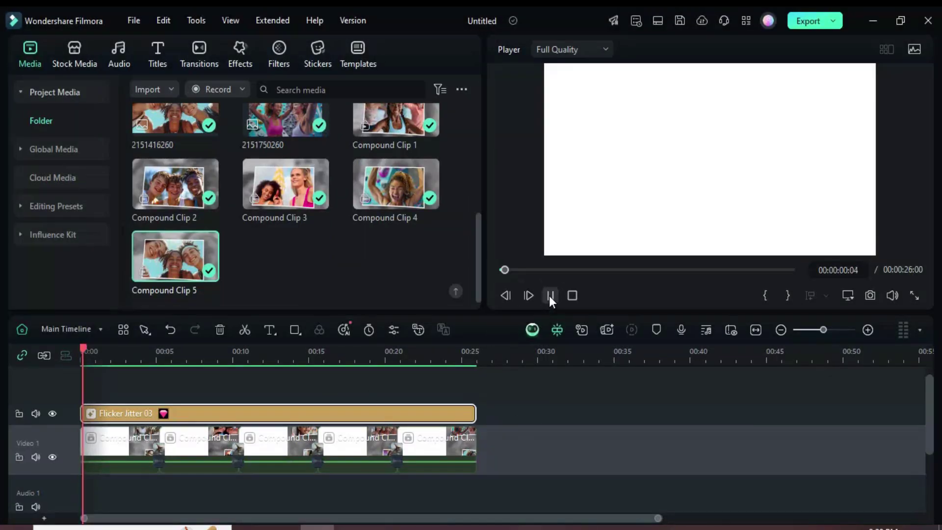